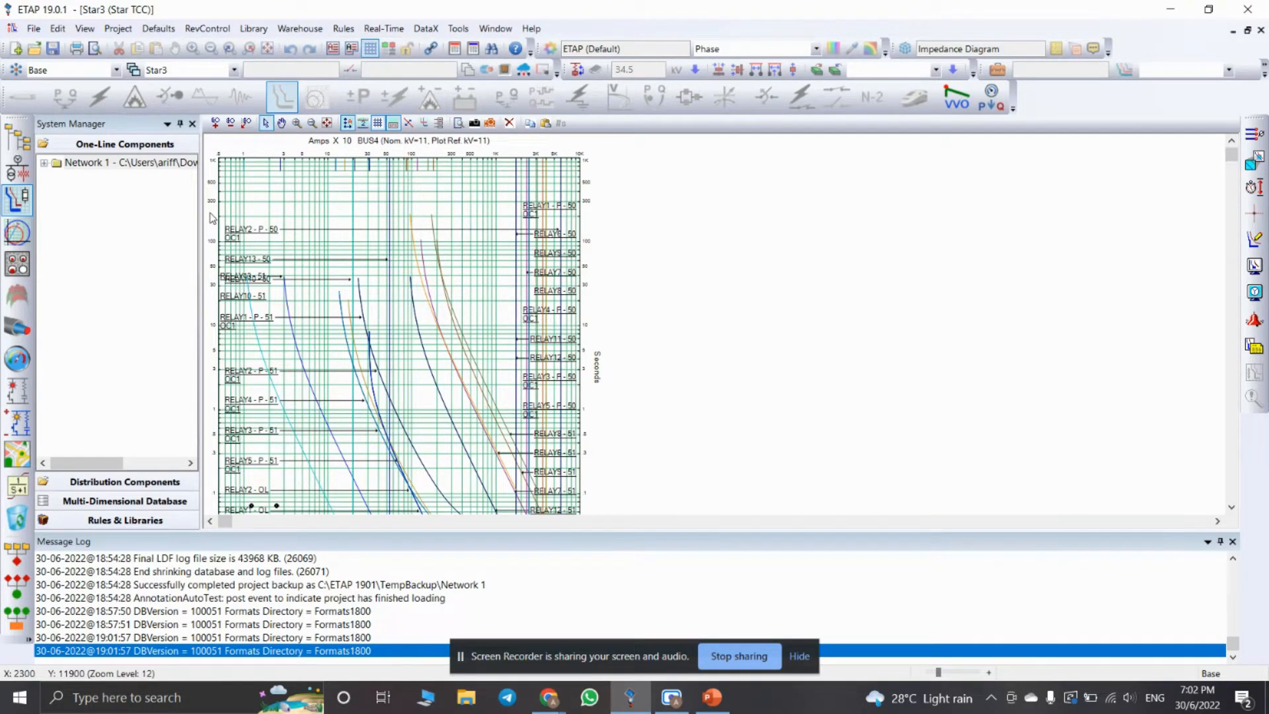
Examine the time-current curves of RELAY1 to RELAY5 in the Star3 plot.
scroll(211, 219, down, 3)
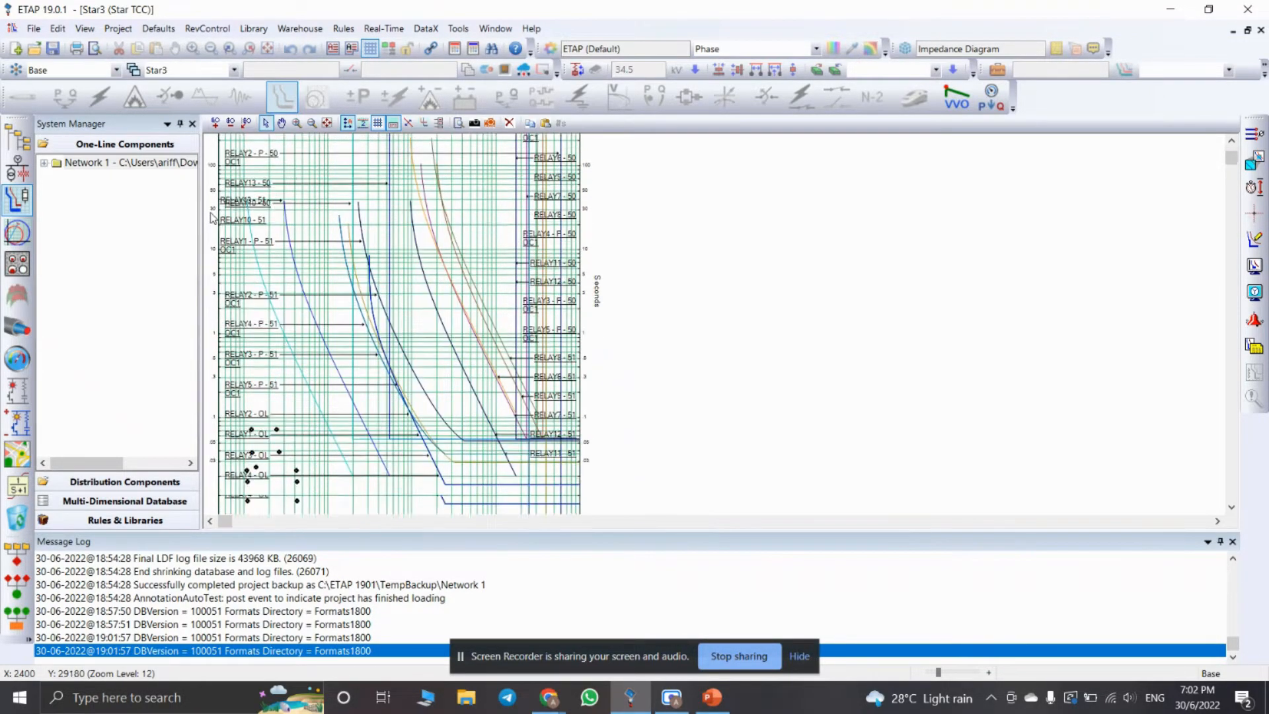
scroll(214, 222, up, 3)
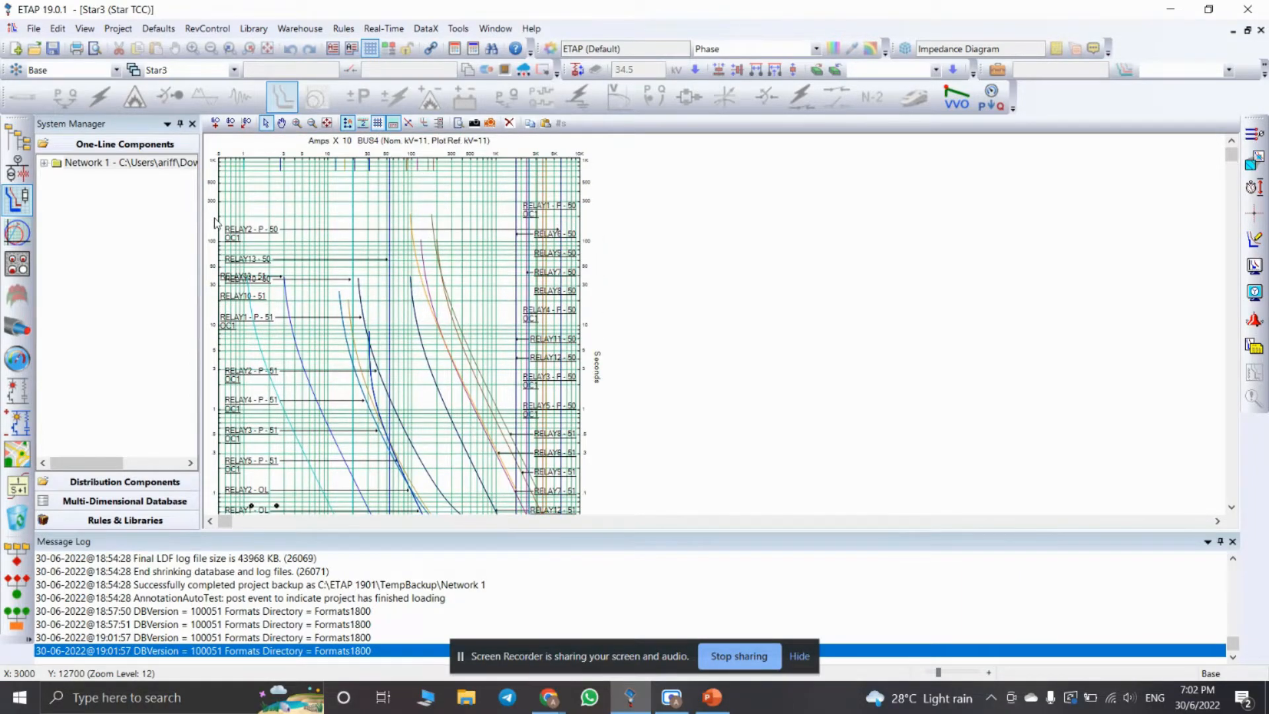
scroll(215, 222, down, 3)
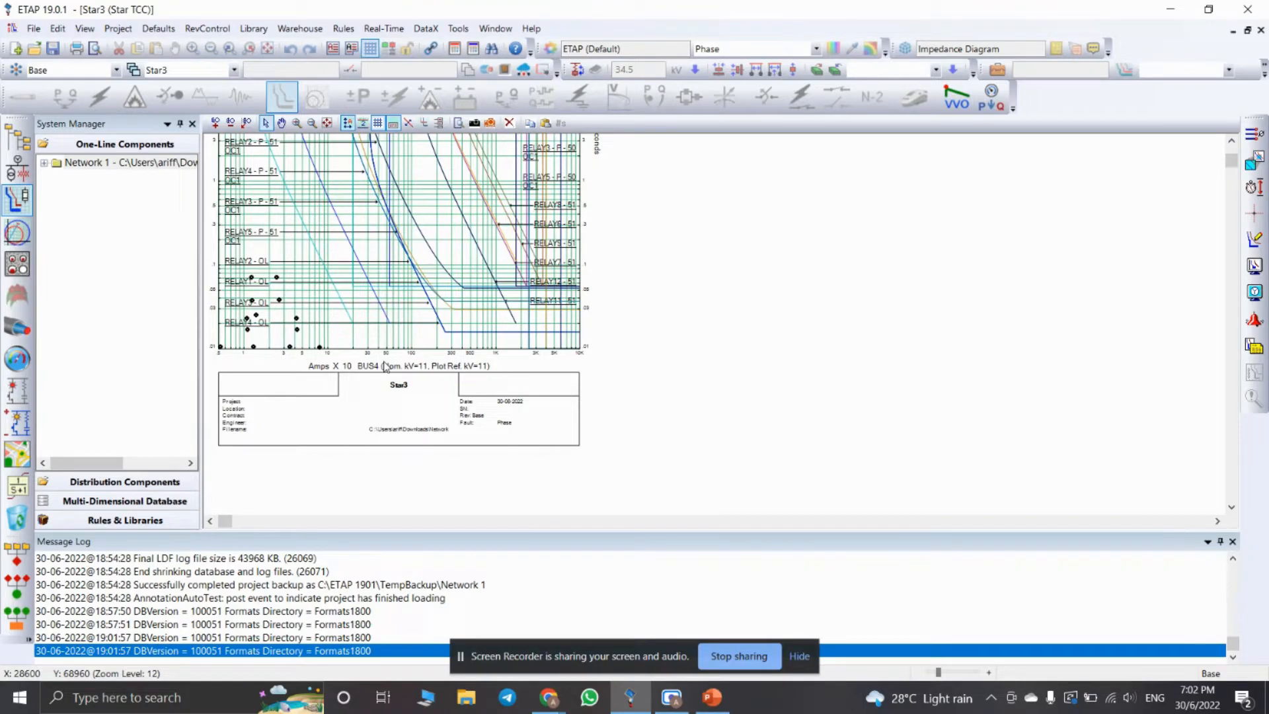
scroll(385, 359, up, 1)
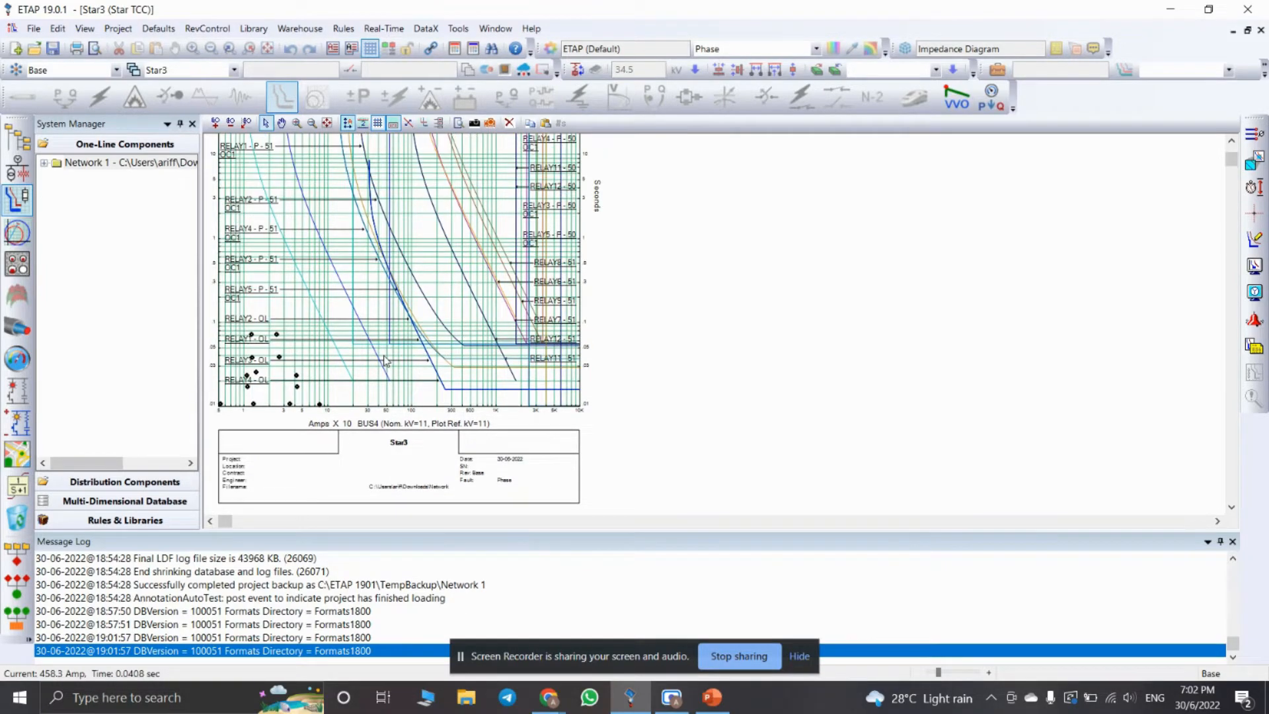
scroll(251, 333, up, 1)
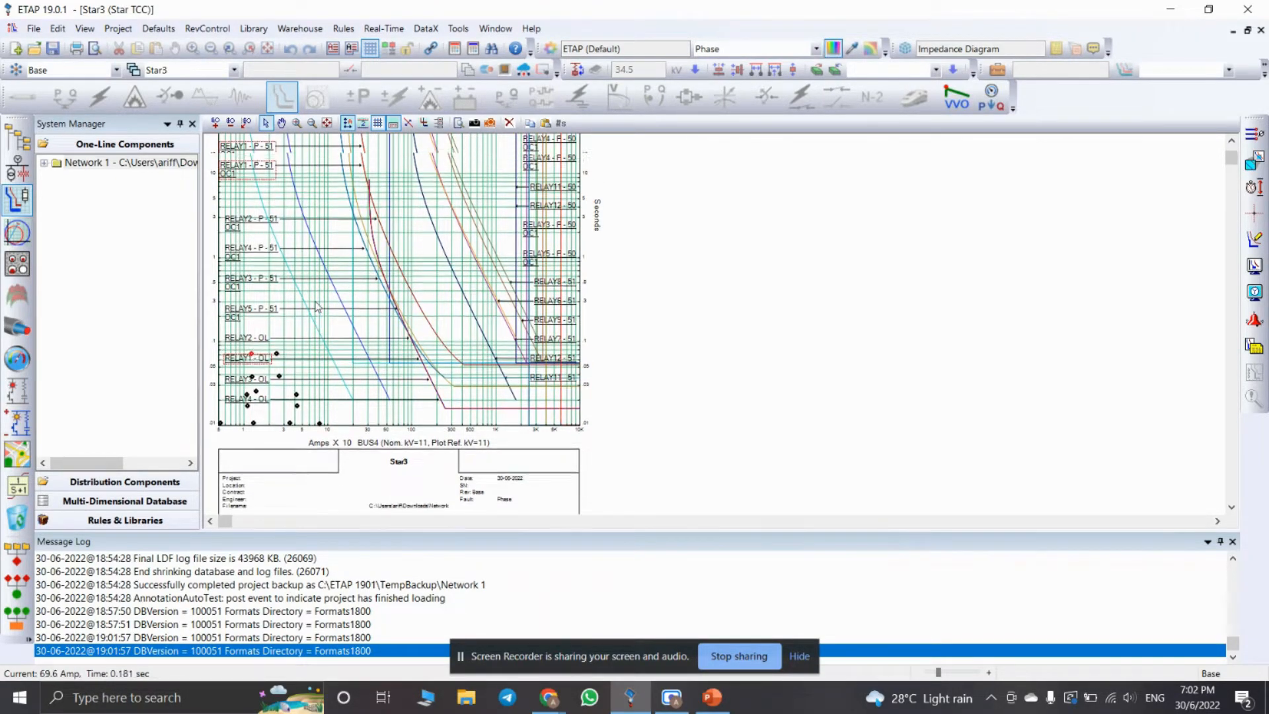
mouse_move(375, 277)
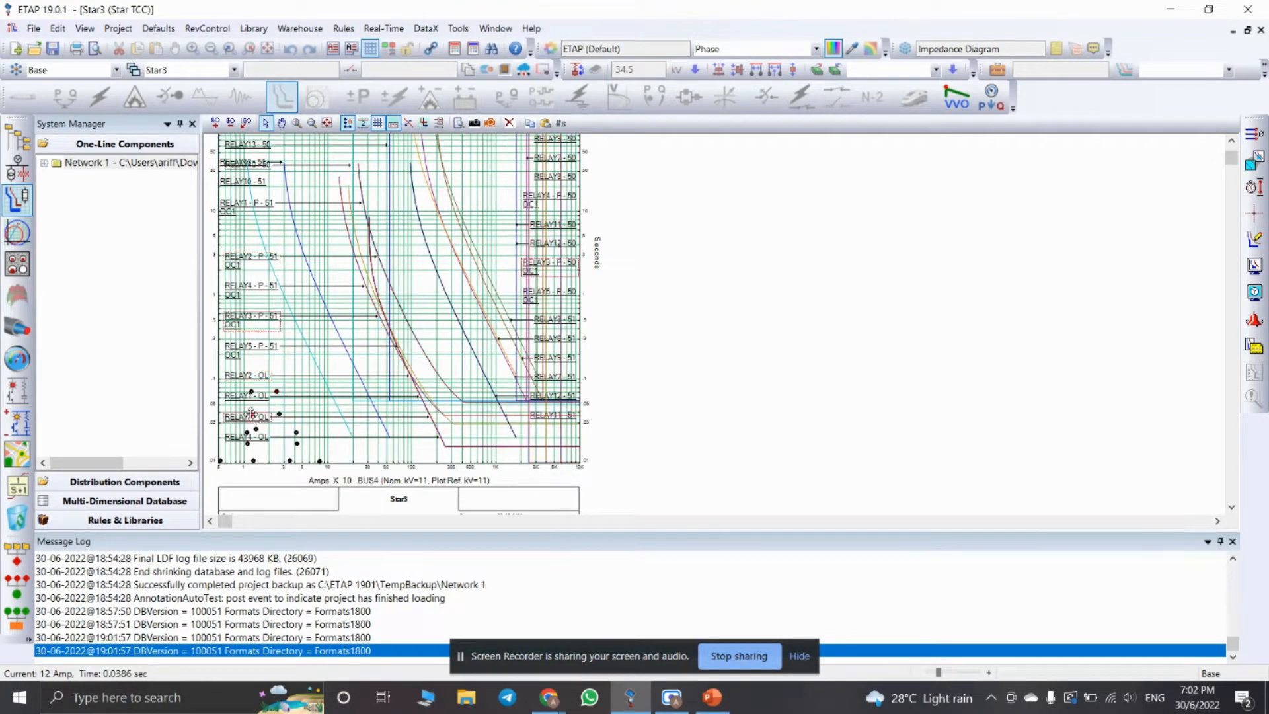
mouse_move(382, 304)
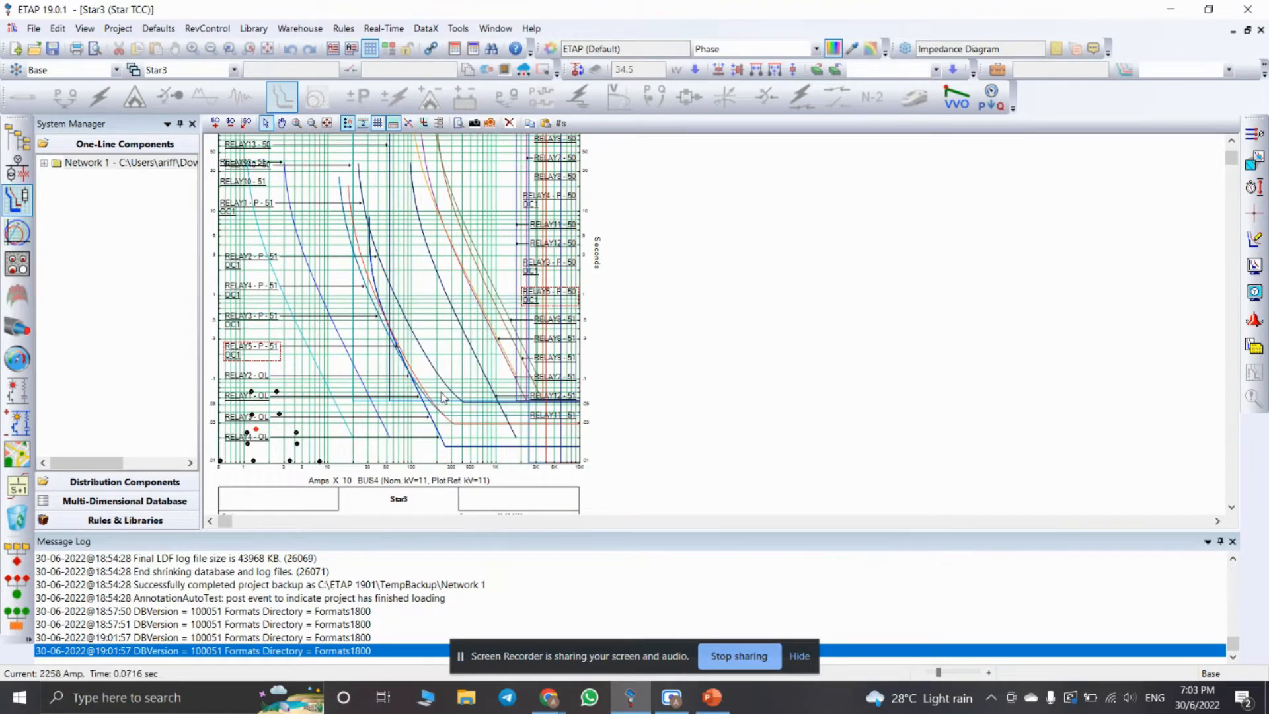
mouse_move(430, 400)
Highlight the curves of RELAY6, RELAY7, RELAY8 and RELAY9 one after another to compare them in the Star3 plot.
click(247, 433)
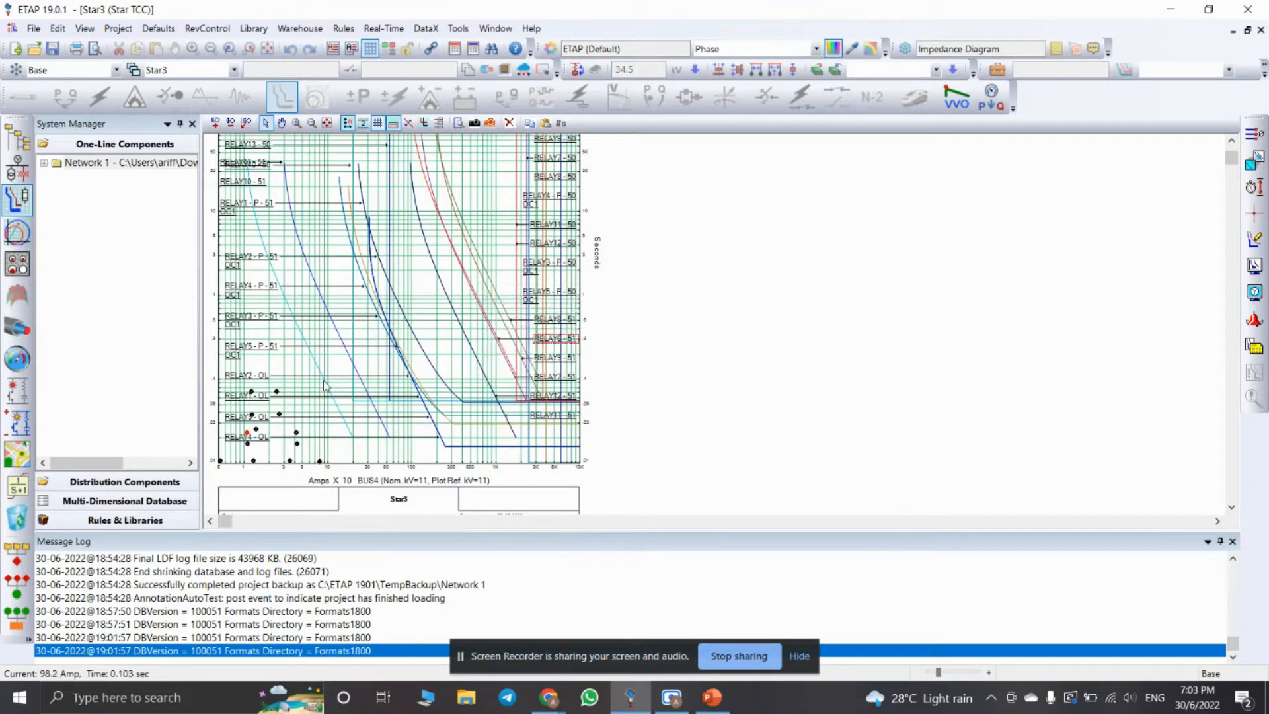
click(297, 438)
click(296, 434)
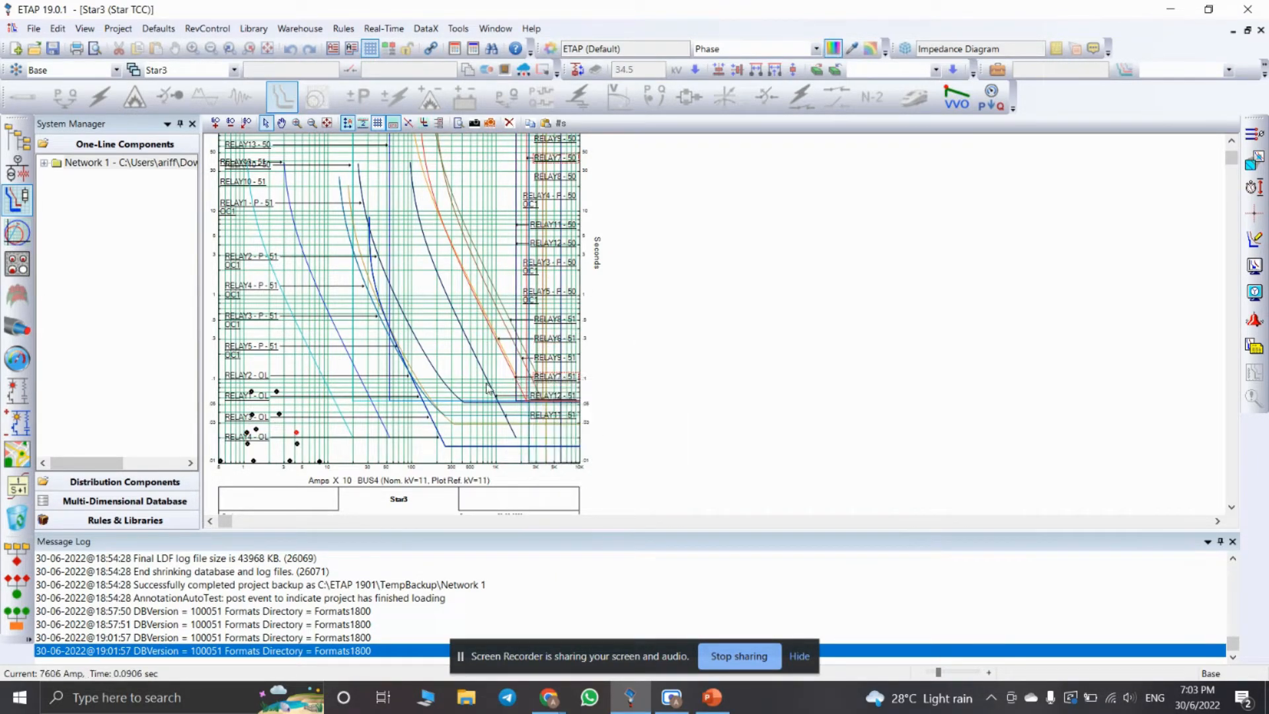
scroll(257, 423, down, 1)
click(248, 388)
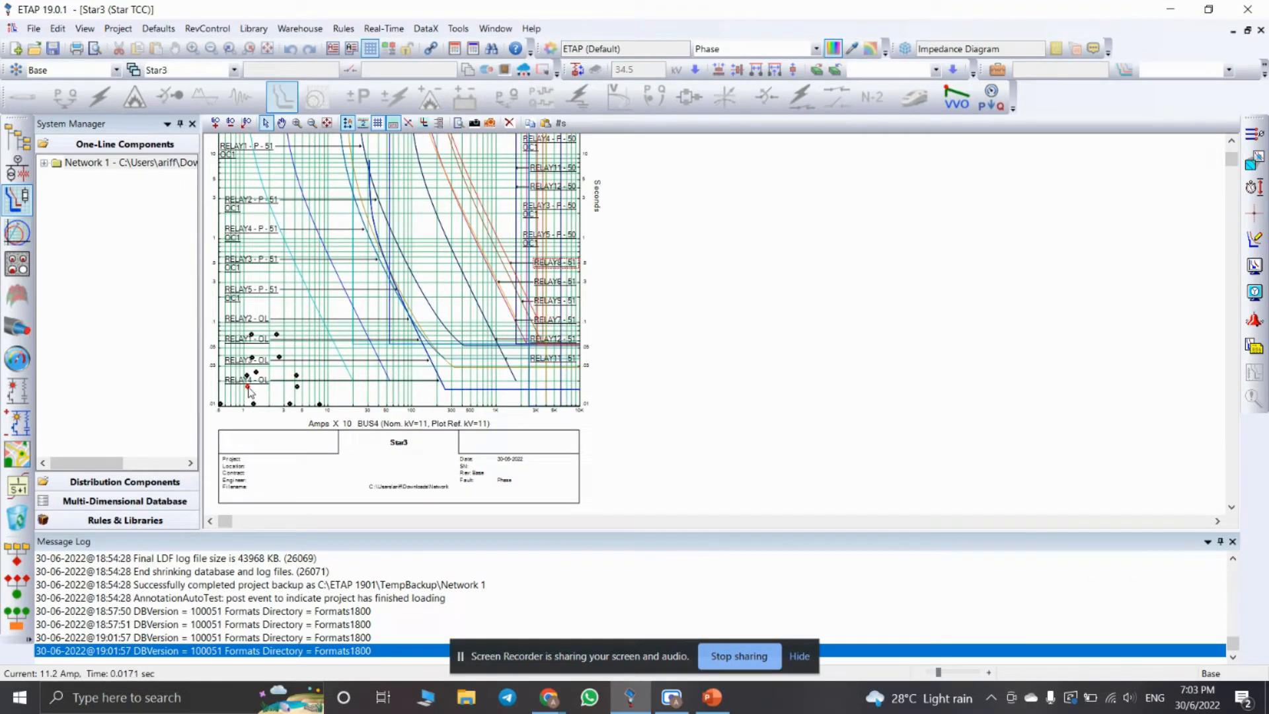
scroll(450, 207, up, 1)
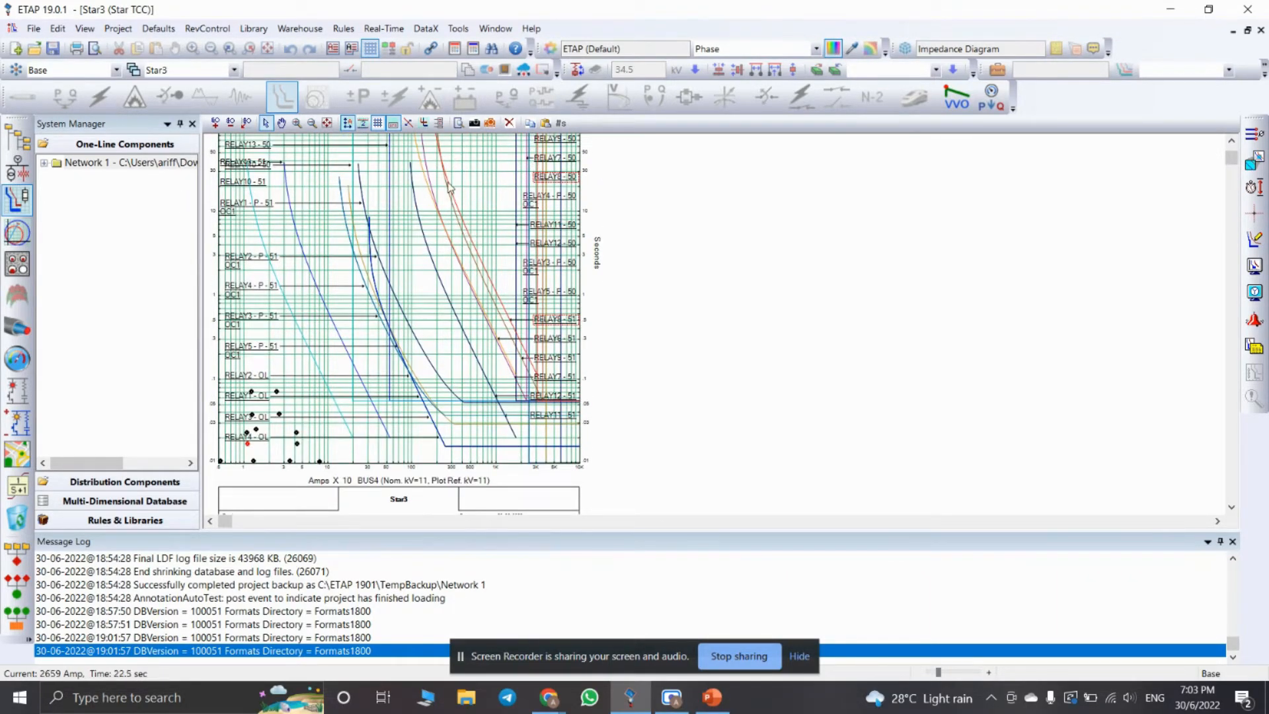
mouse_move(450, 188)
click(296, 443)
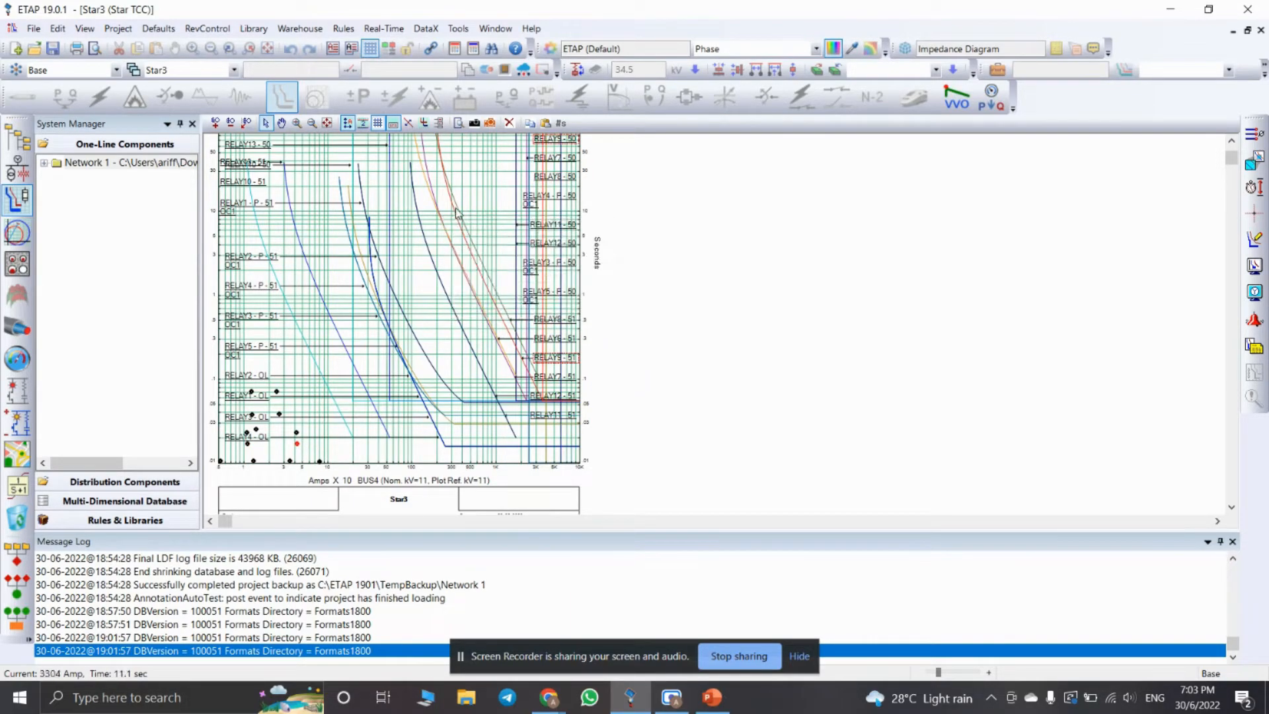
Highlight the curves of RELAY10, RELAY11, RELAY12 and RELAY13 one after another to examine their coordination.
click(220, 461)
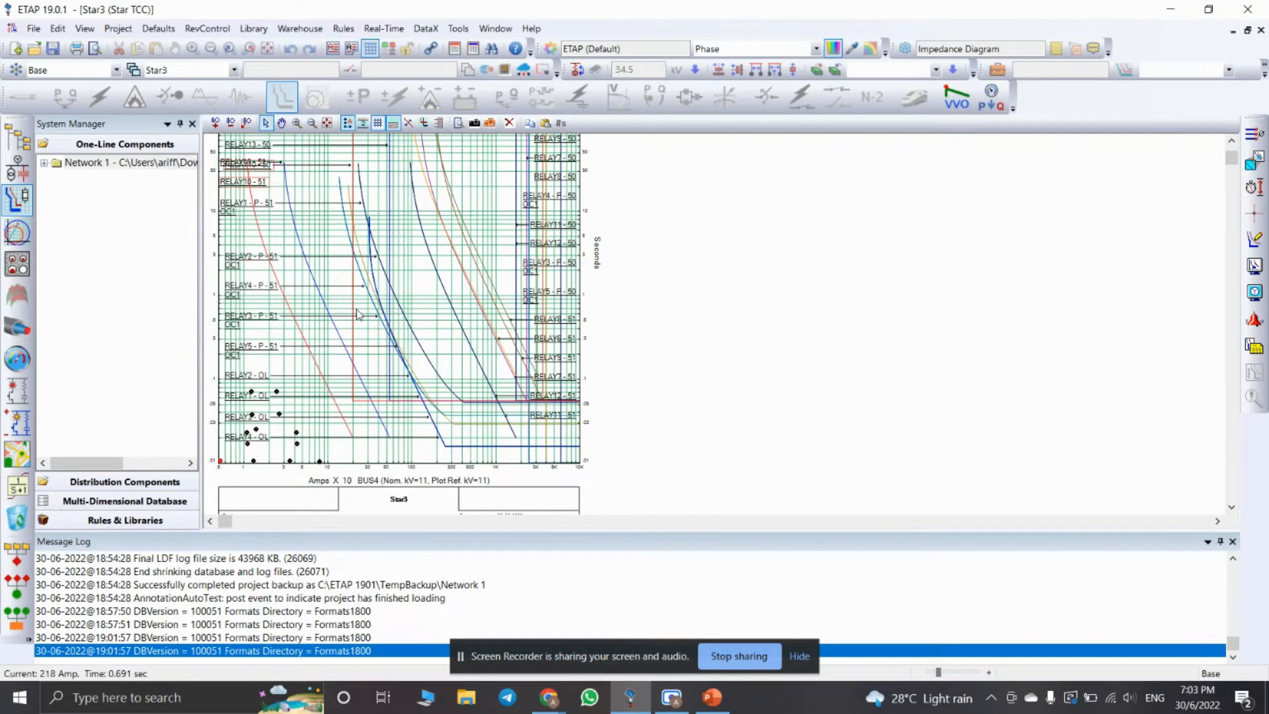
click(254, 463)
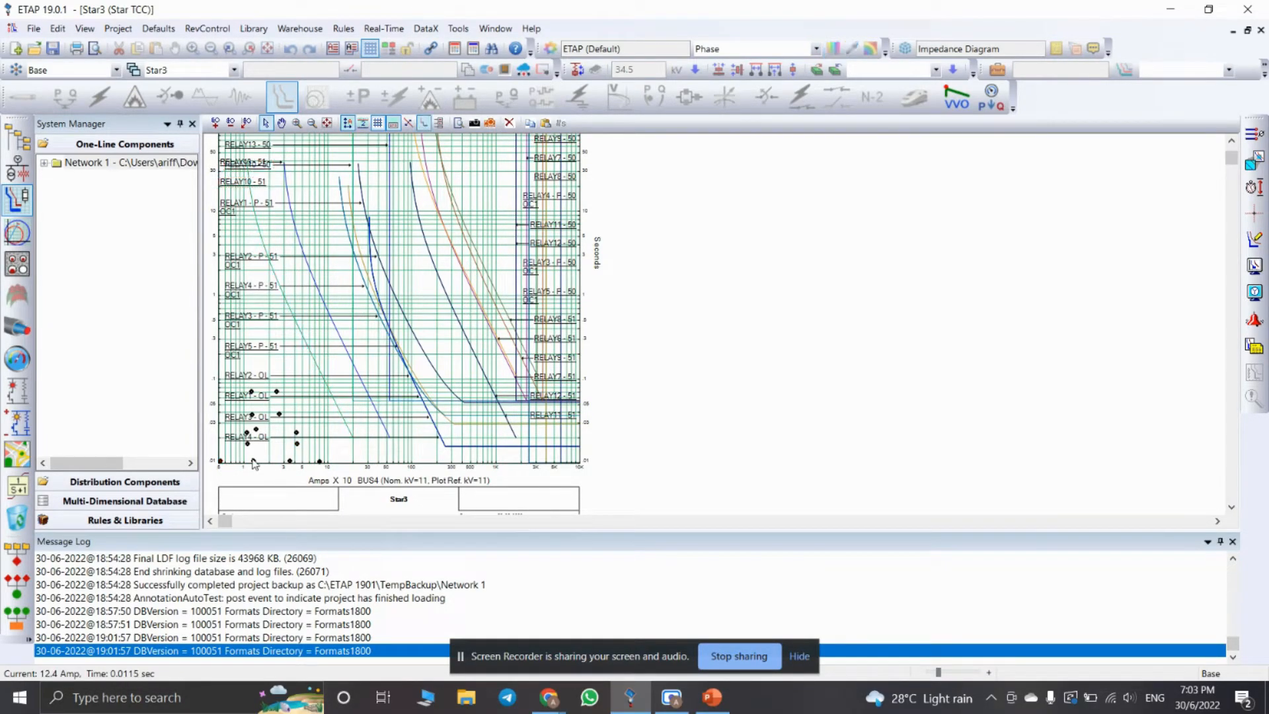
click(255, 462)
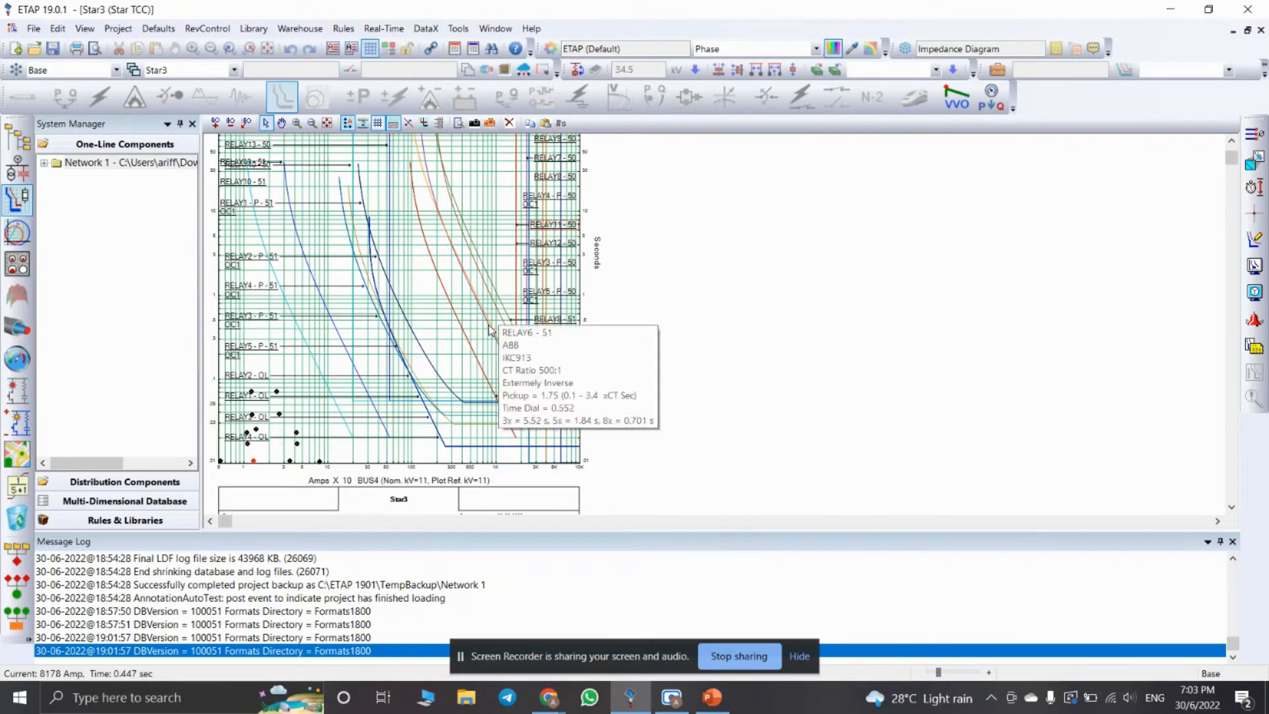
click(291, 464)
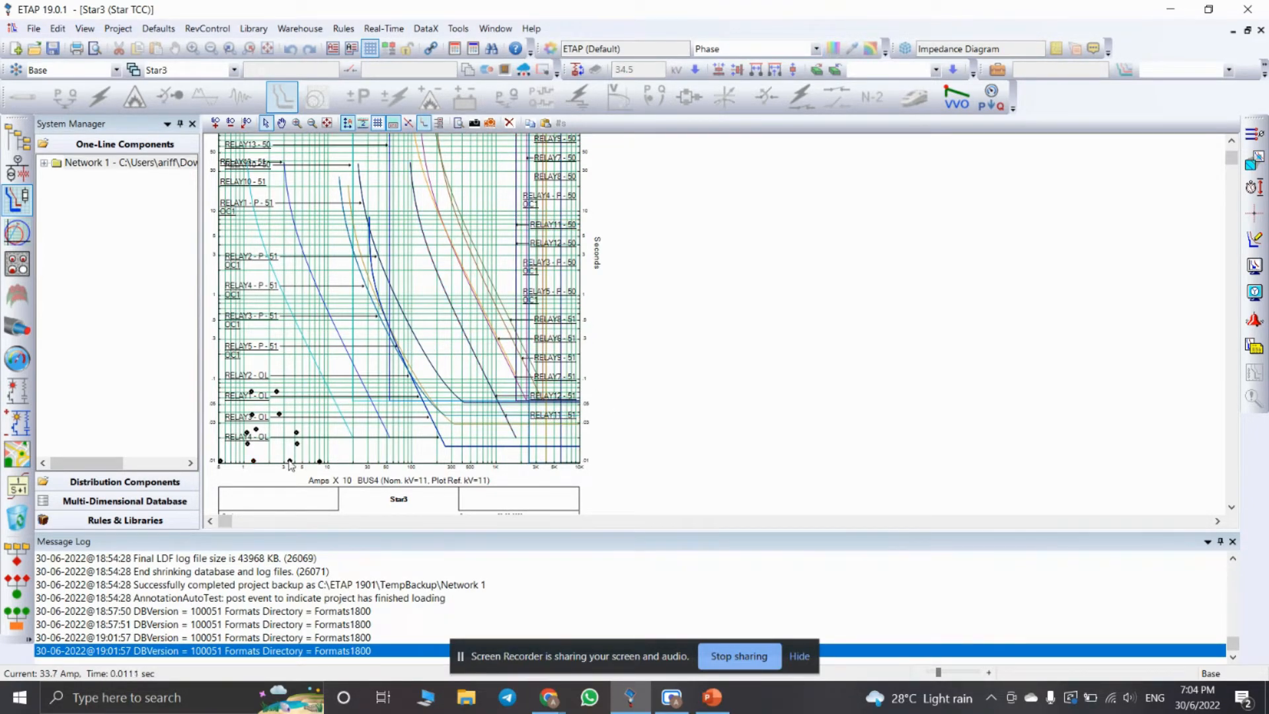
click(289, 462)
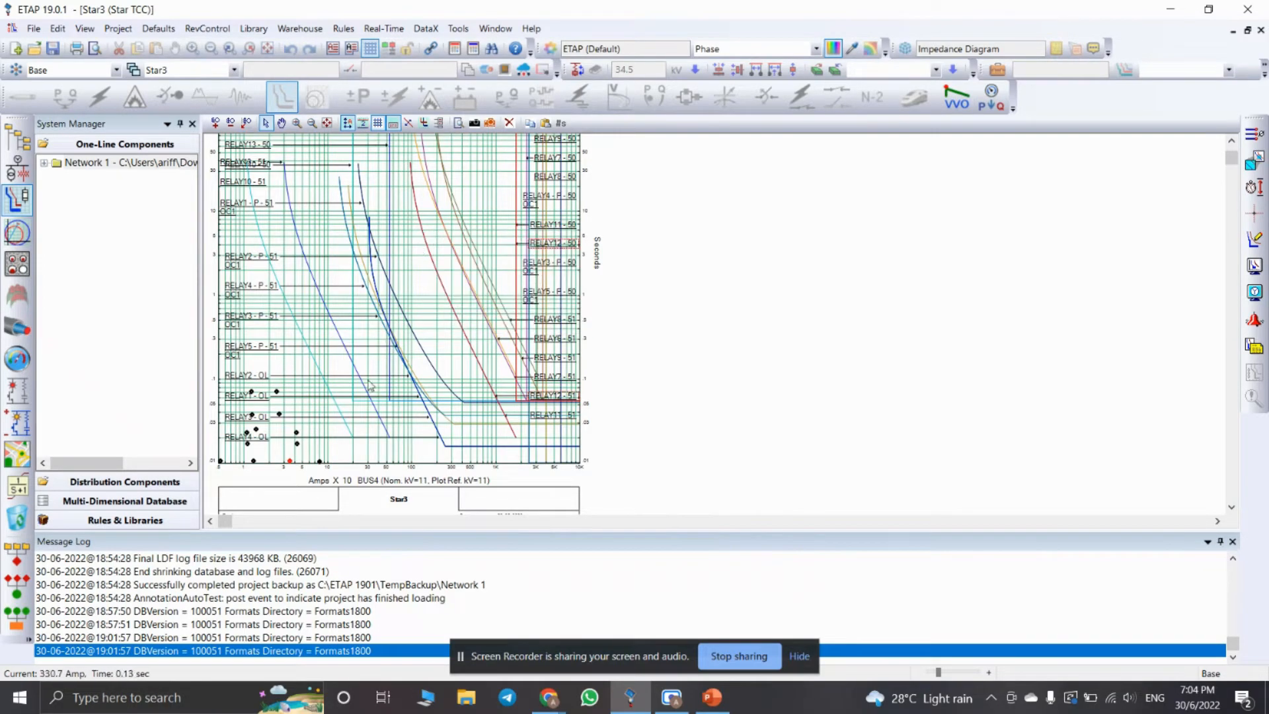
click(321, 463)
click(320, 462)
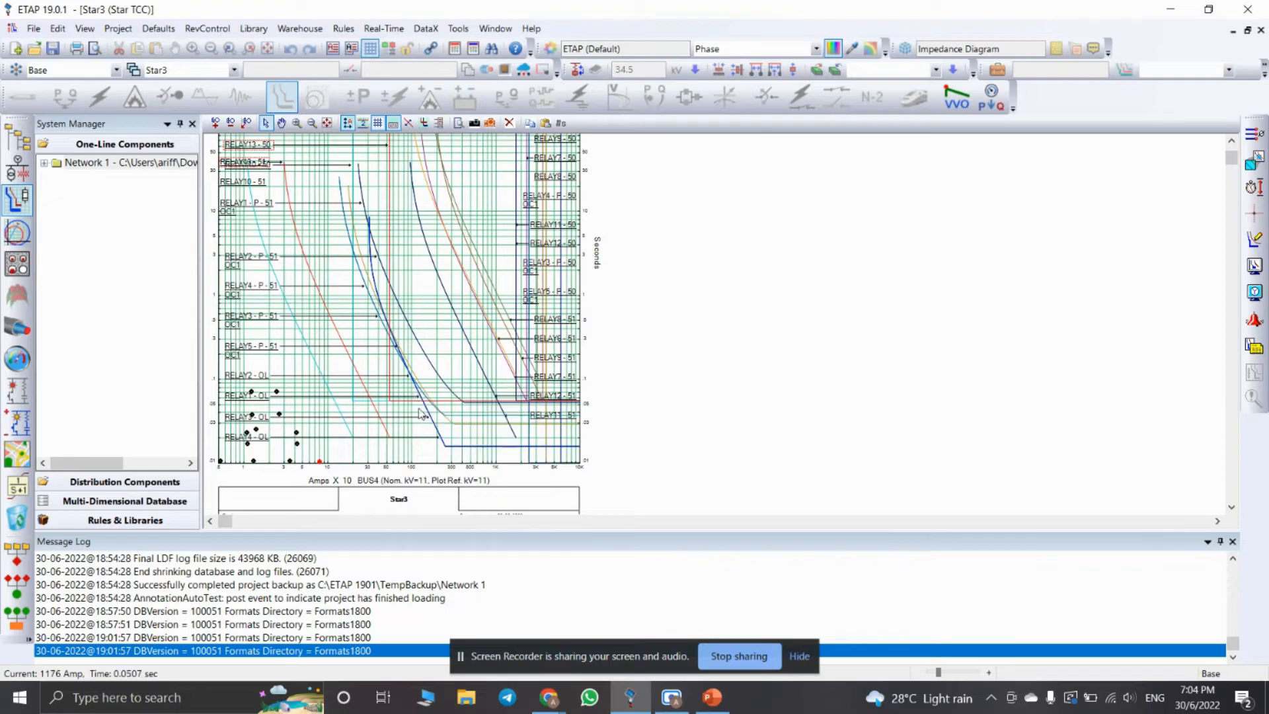
scroll(518, 337, up, 1)
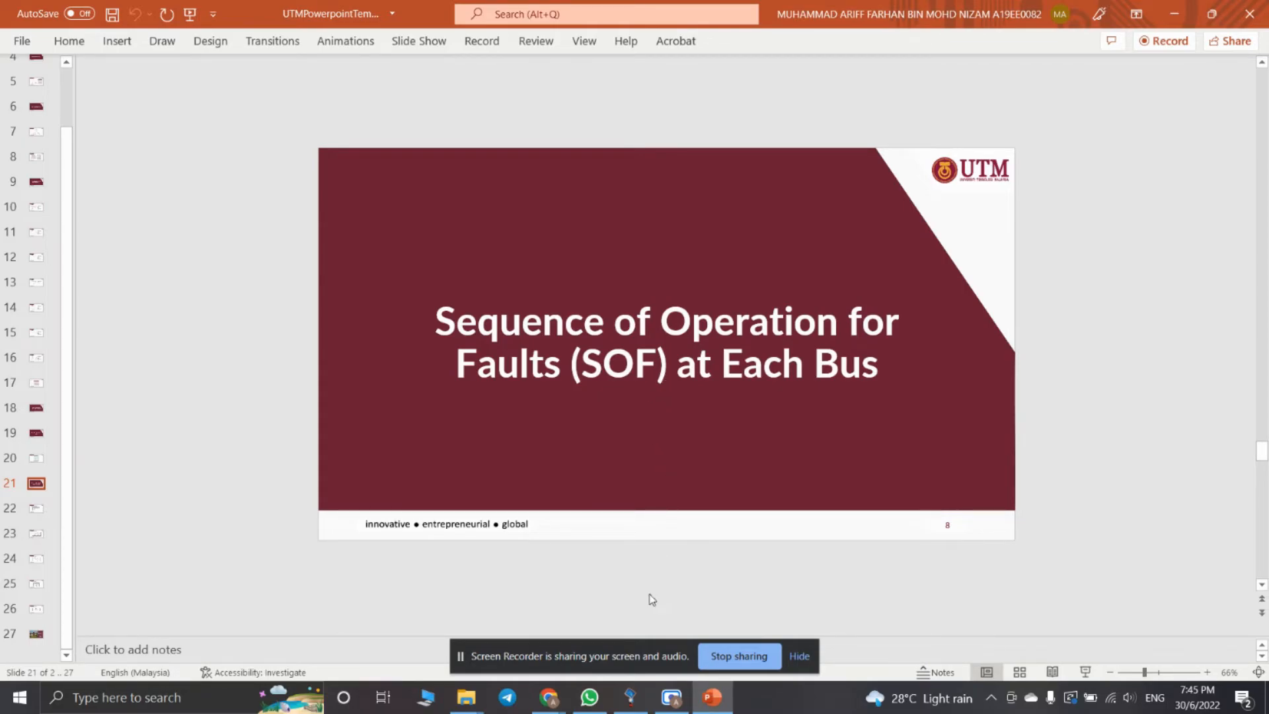
Switch to ETAP, apply a three-phase fault to BUS5 in the one-line diagram and review its sequence-of-operation events.
click(630, 697)
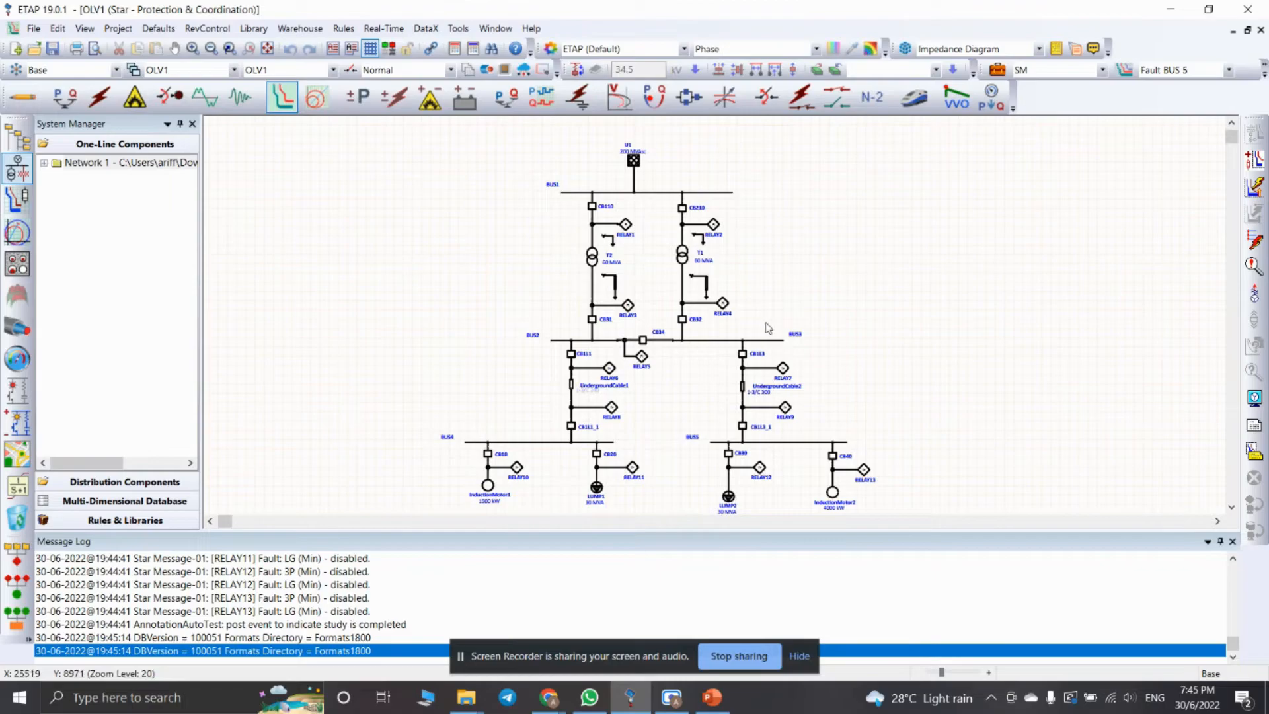
click(1254, 243)
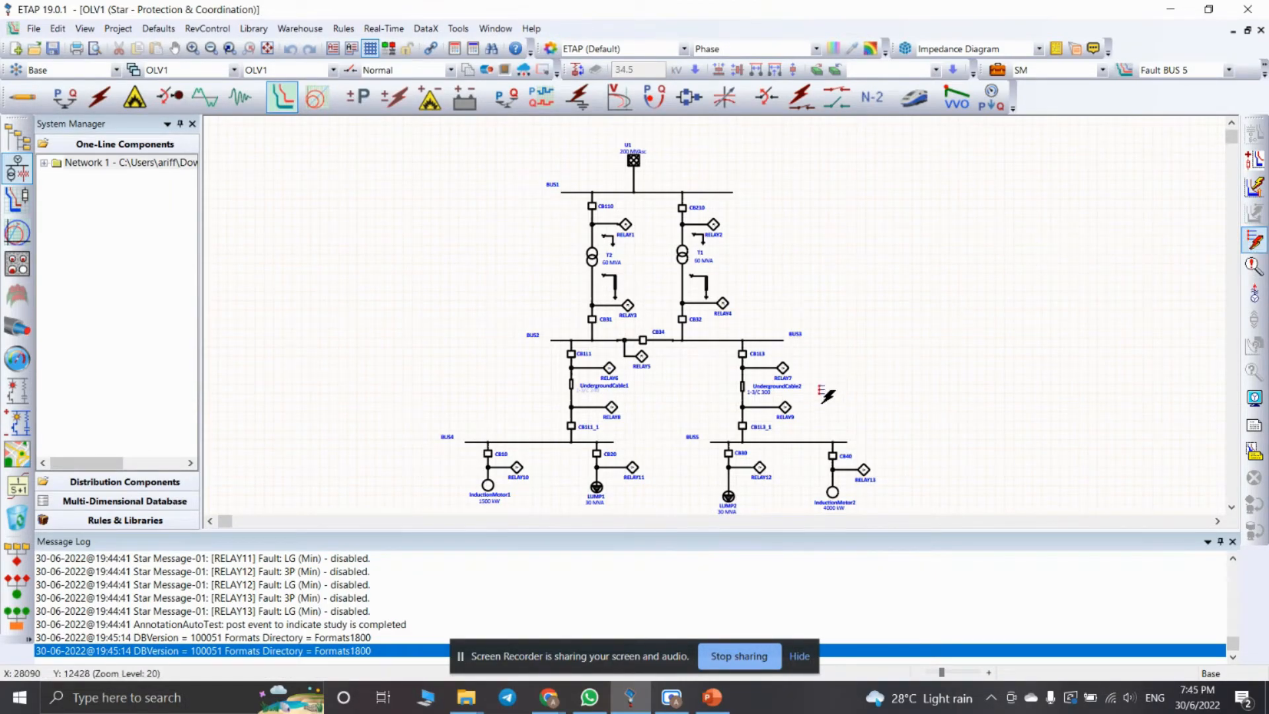
click(792, 439)
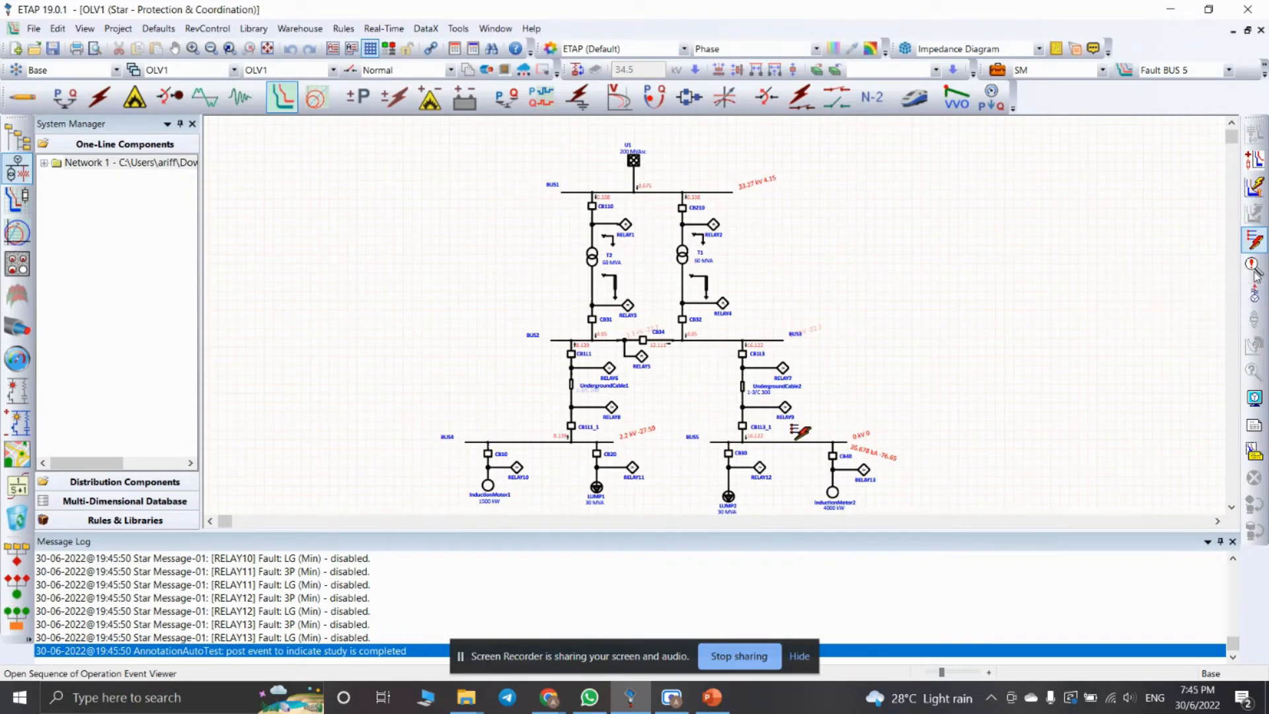
click(1254, 266)
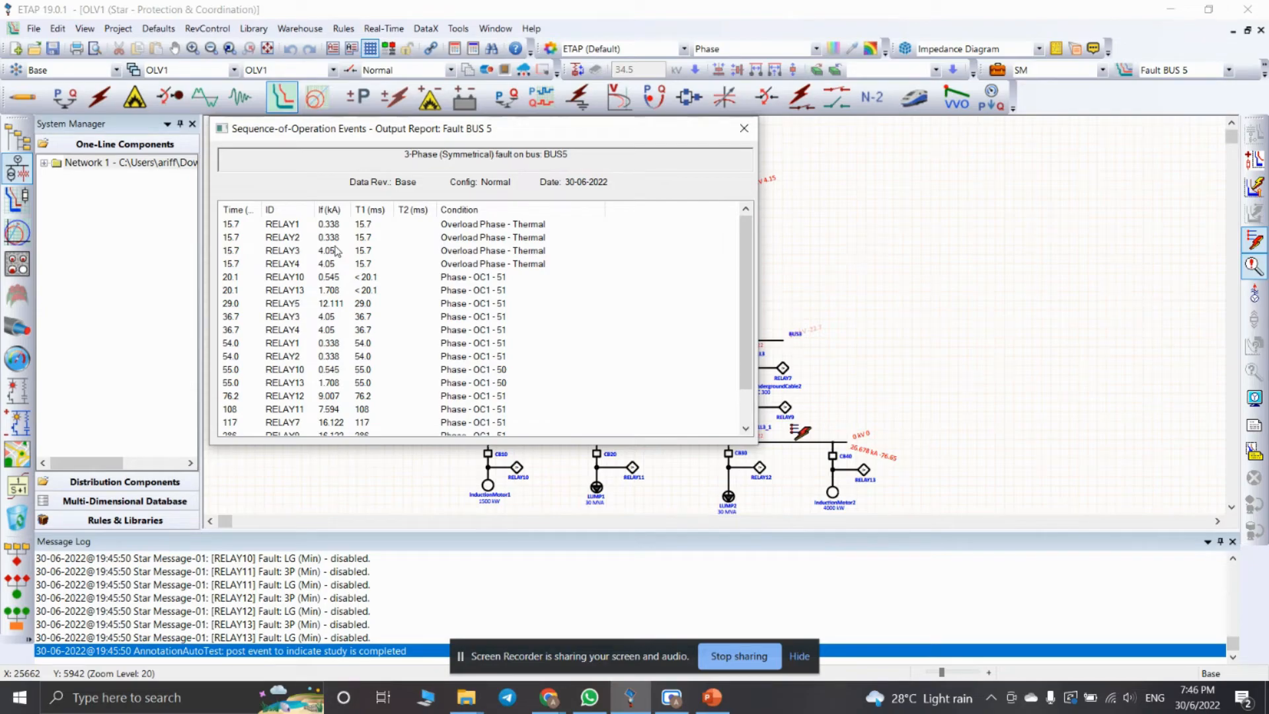
click(743, 128)
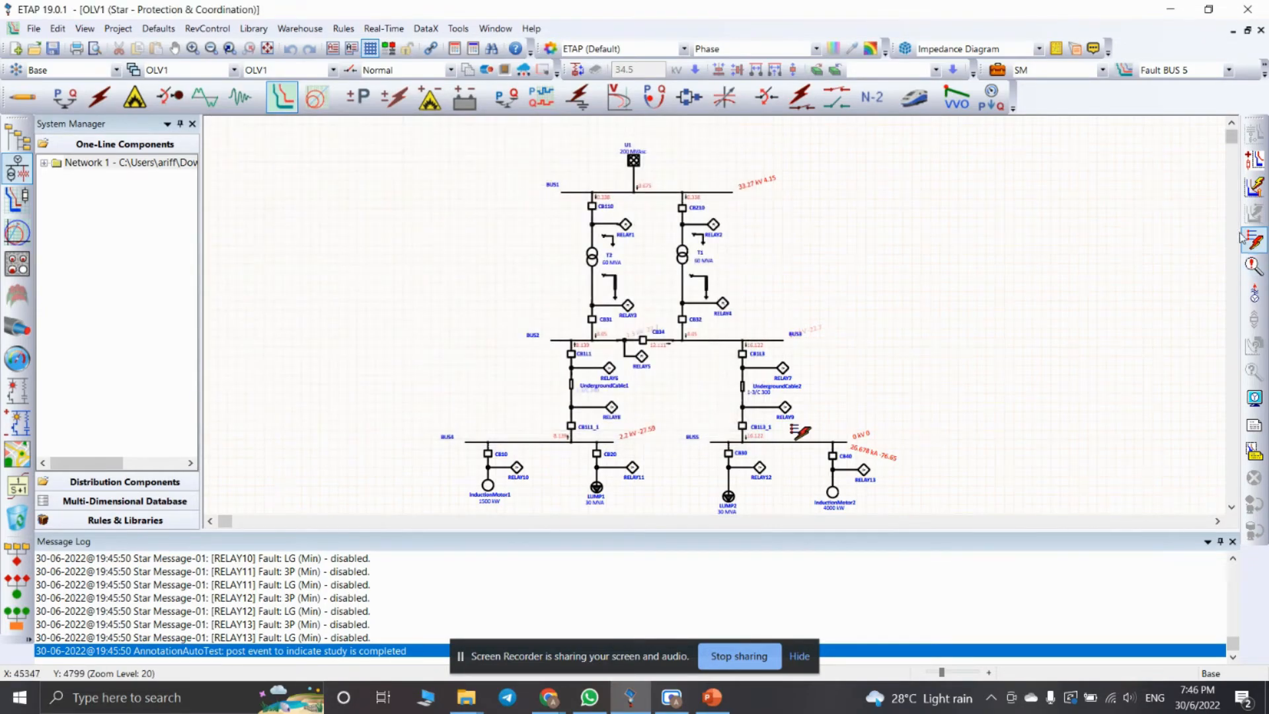
Apply a three-phase fault to BUS4 and review its sequence-of-operation events.
drag(801, 432, 554, 434)
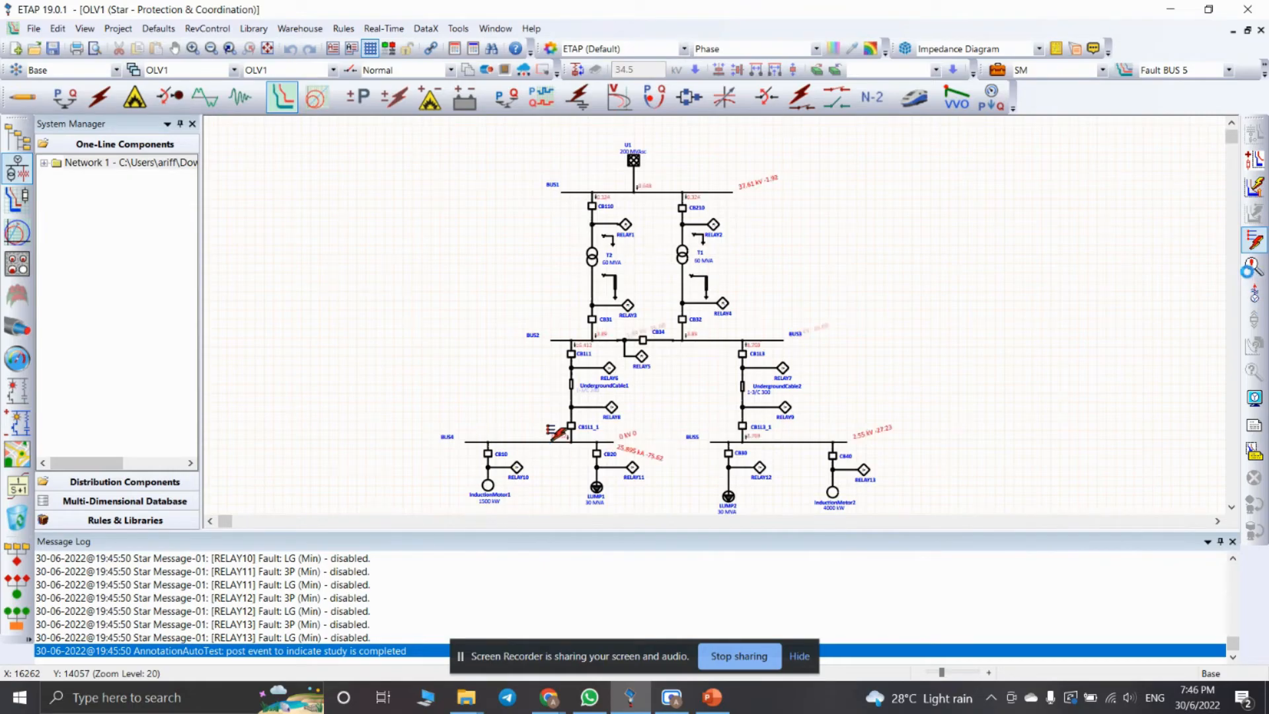
click(1252, 266)
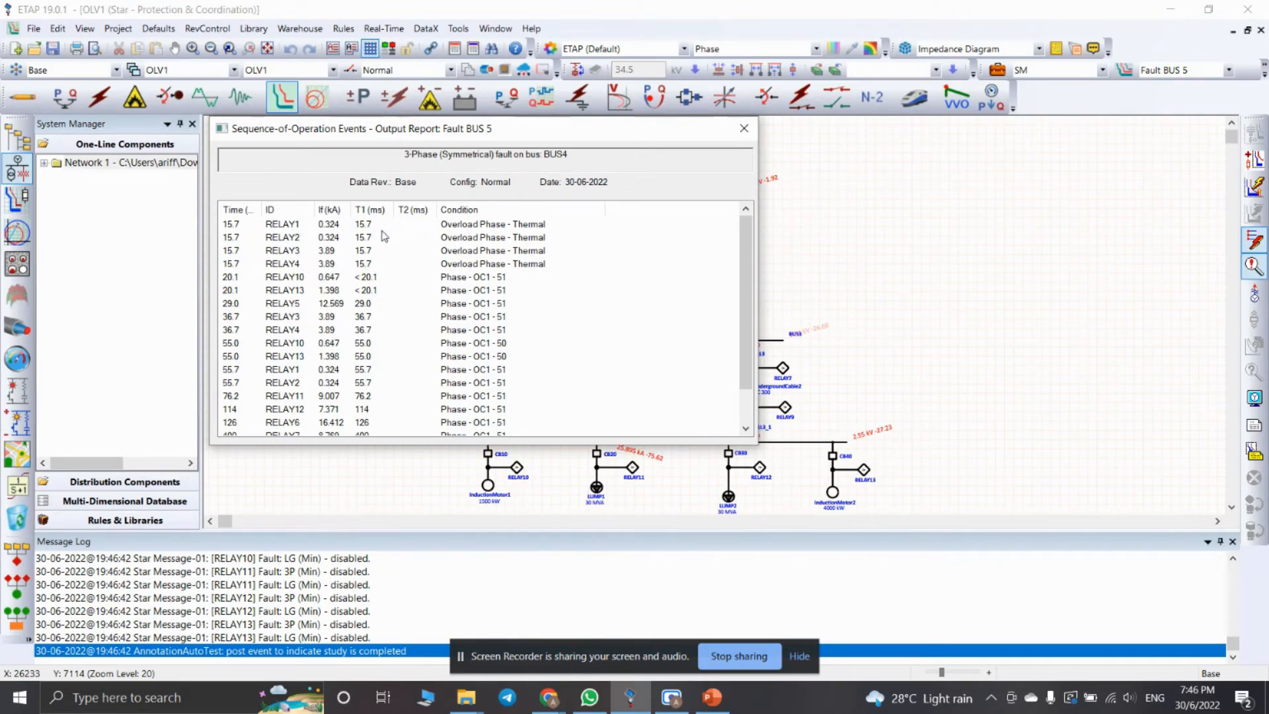
click(744, 128)
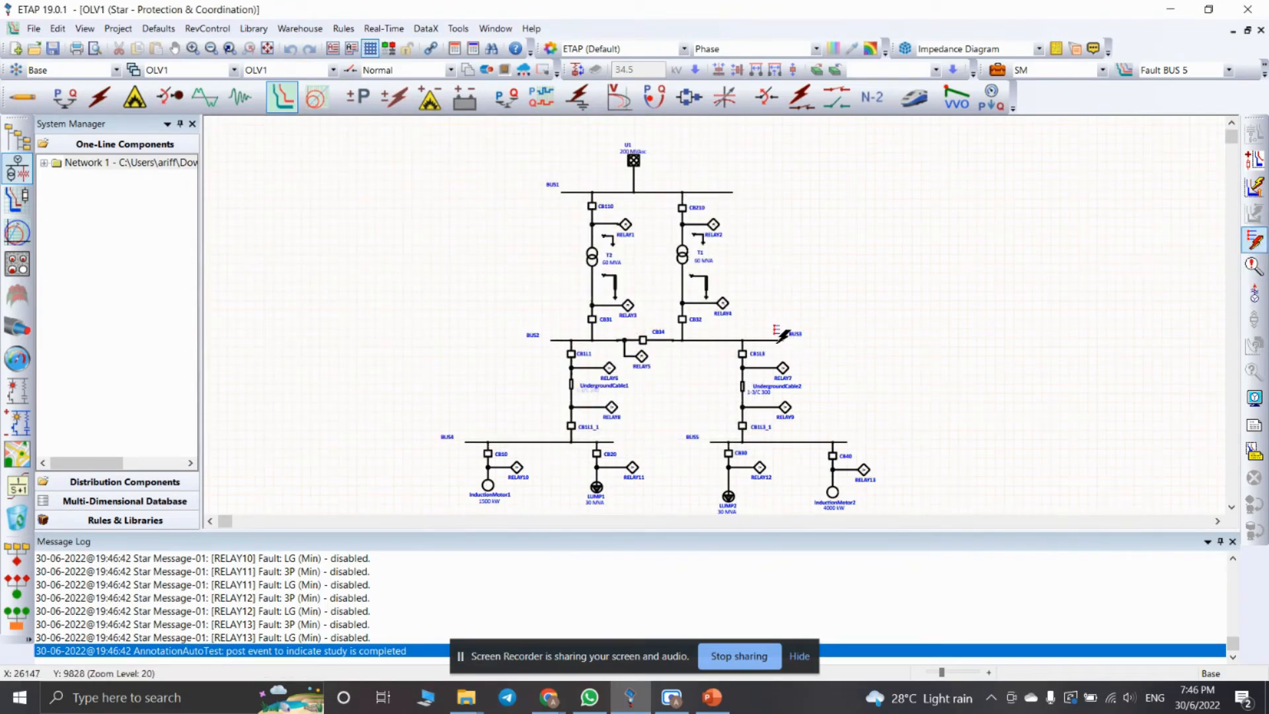
Apply a three-phase fault to BUS3 and review its sequence-of-operation events.
click(770, 337)
click(765, 337)
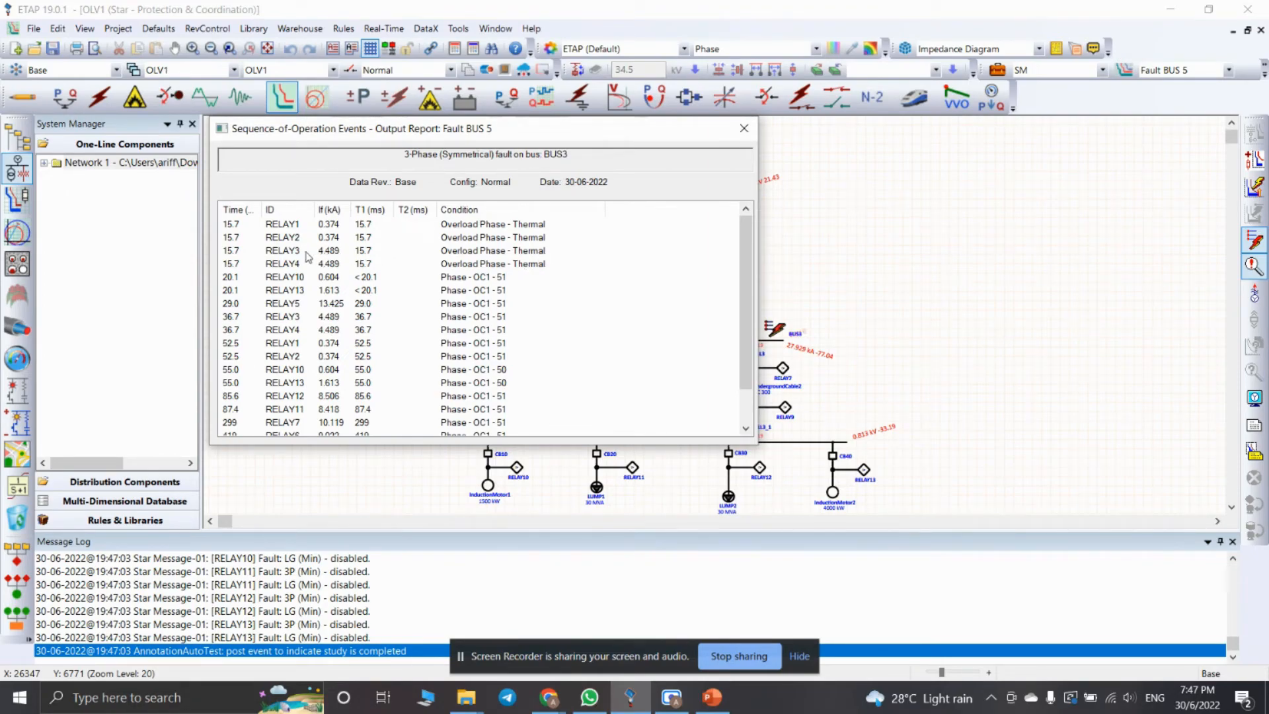
click(744, 128)
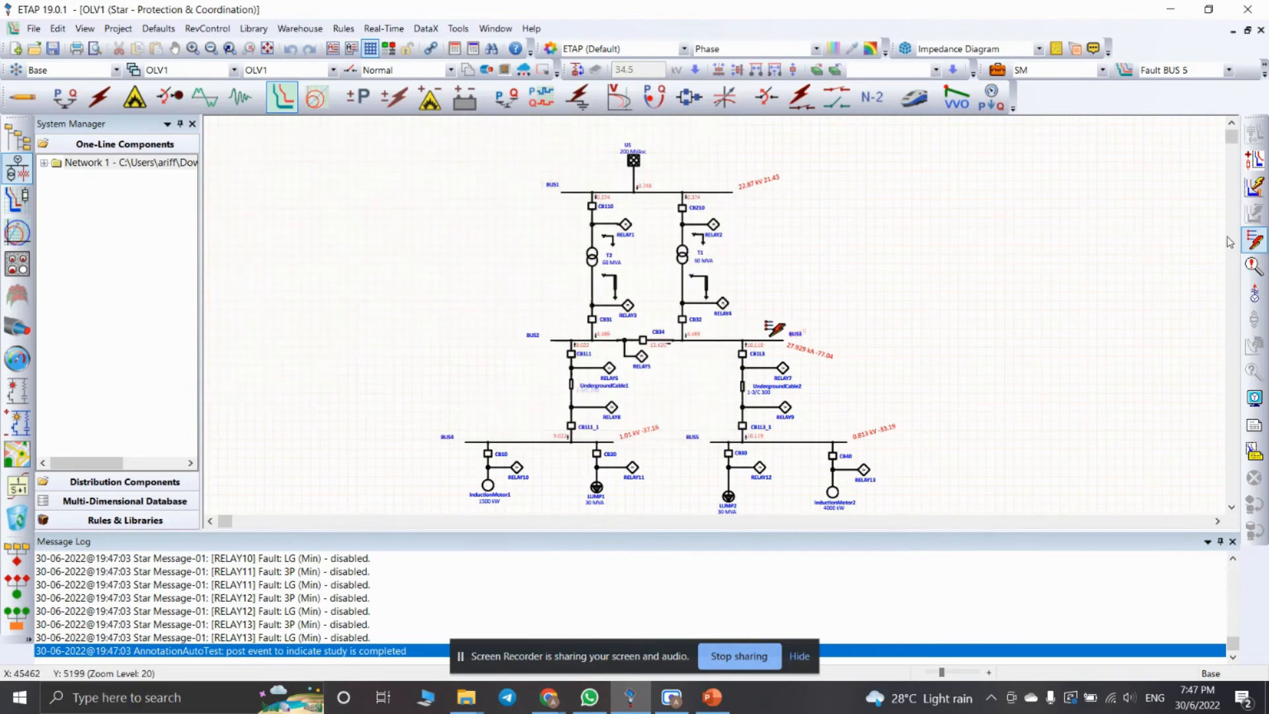
Apply a three-phase fault to BUS2 and review its sequence-of-operation events.
click(1253, 240)
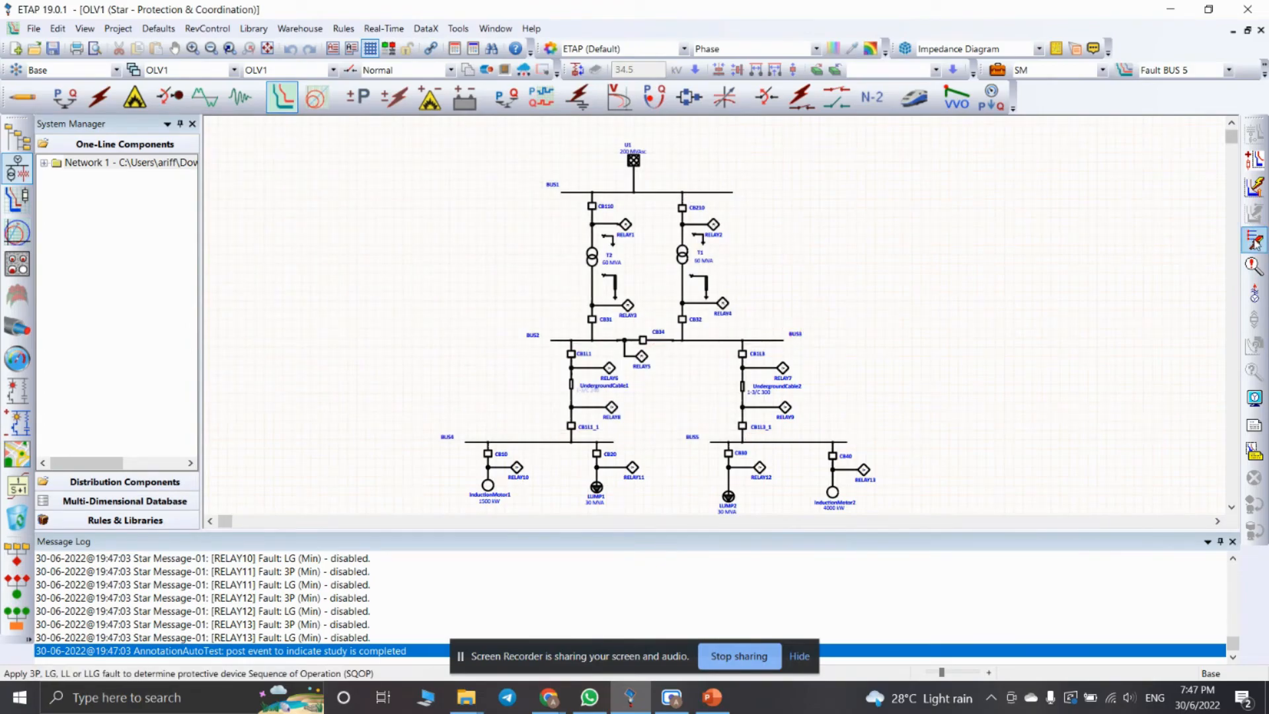
click(592, 329)
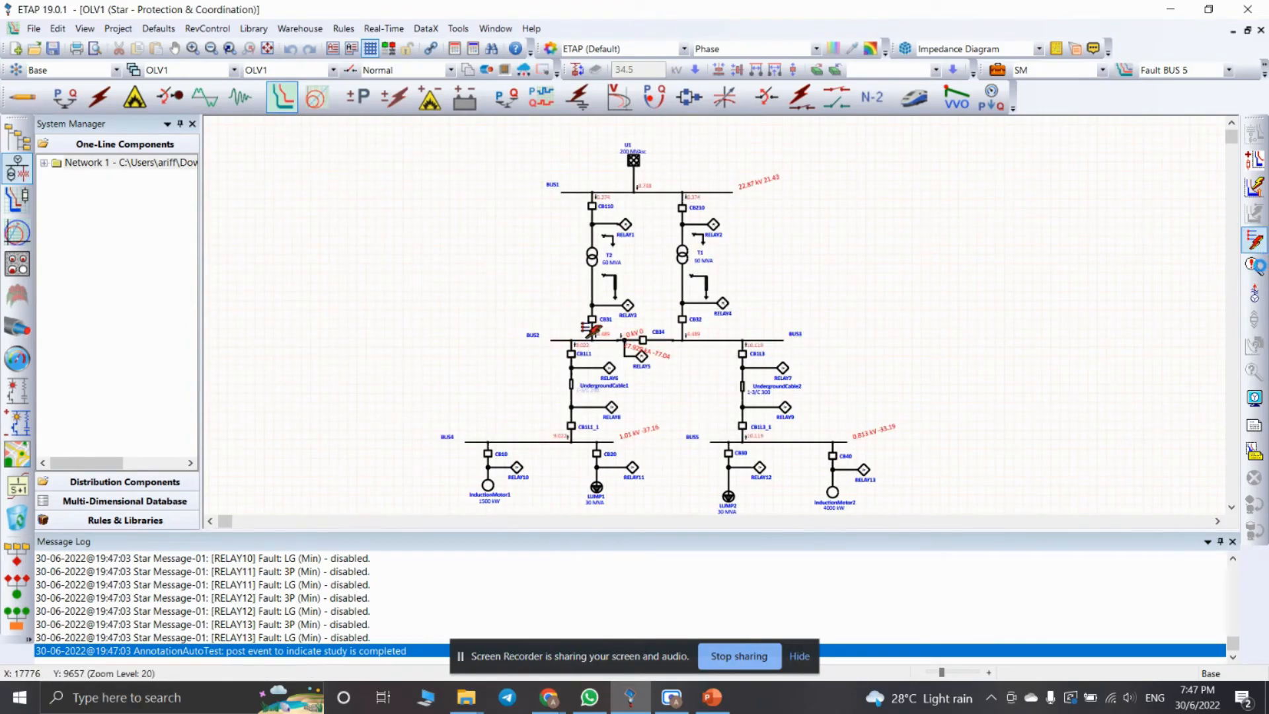
click(1253, 266)
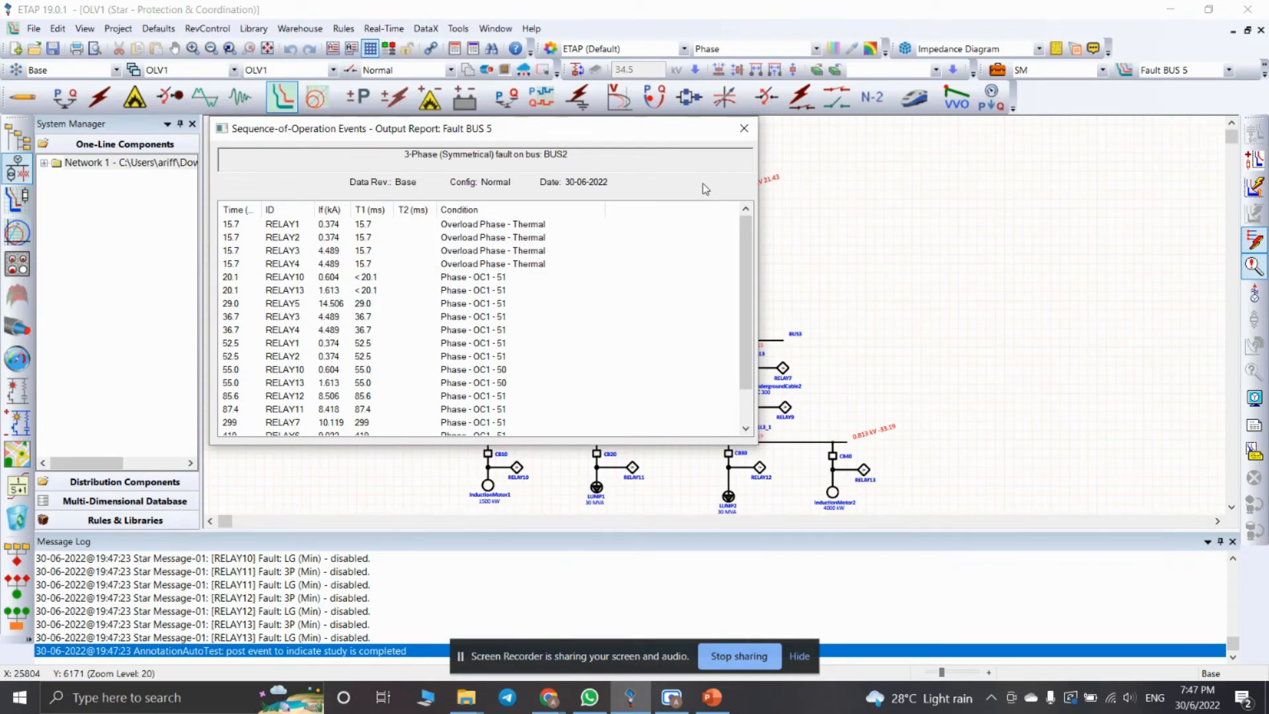
click(744, 128)
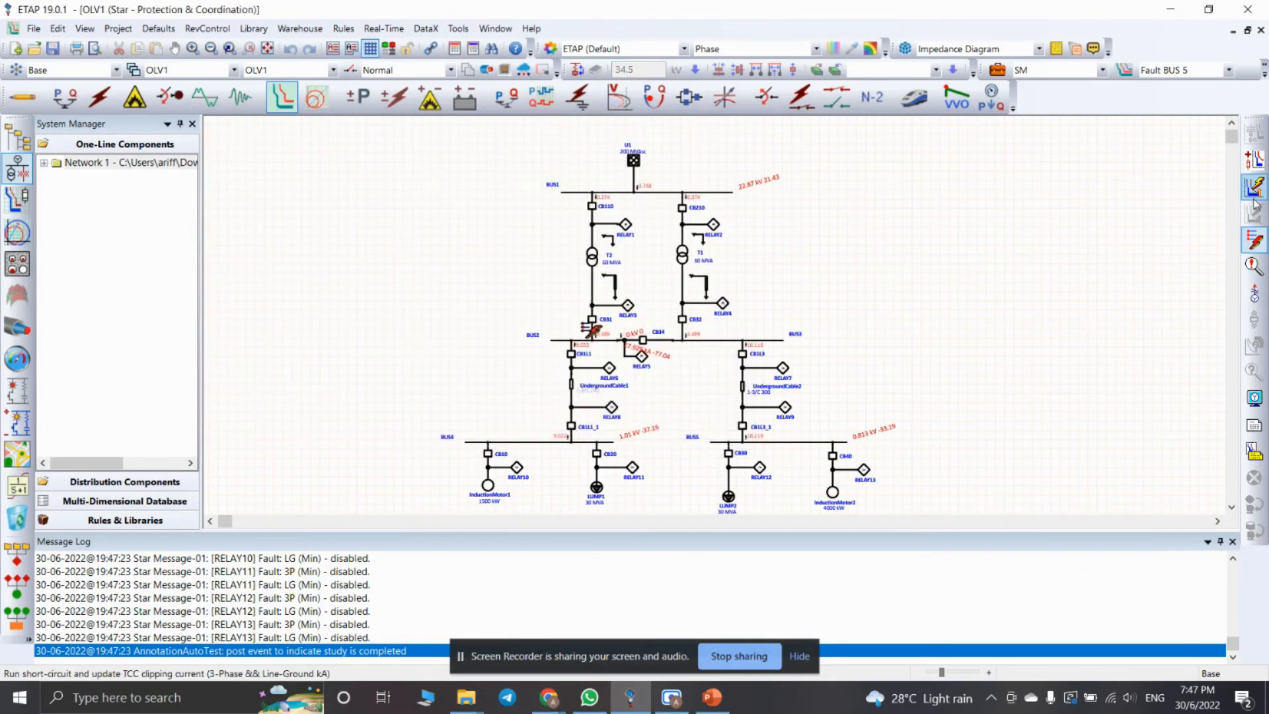
Apply a three-phase fault to BUS1 and review its sequence-of-operation events.
click(1254, 241)
click(673, 188)
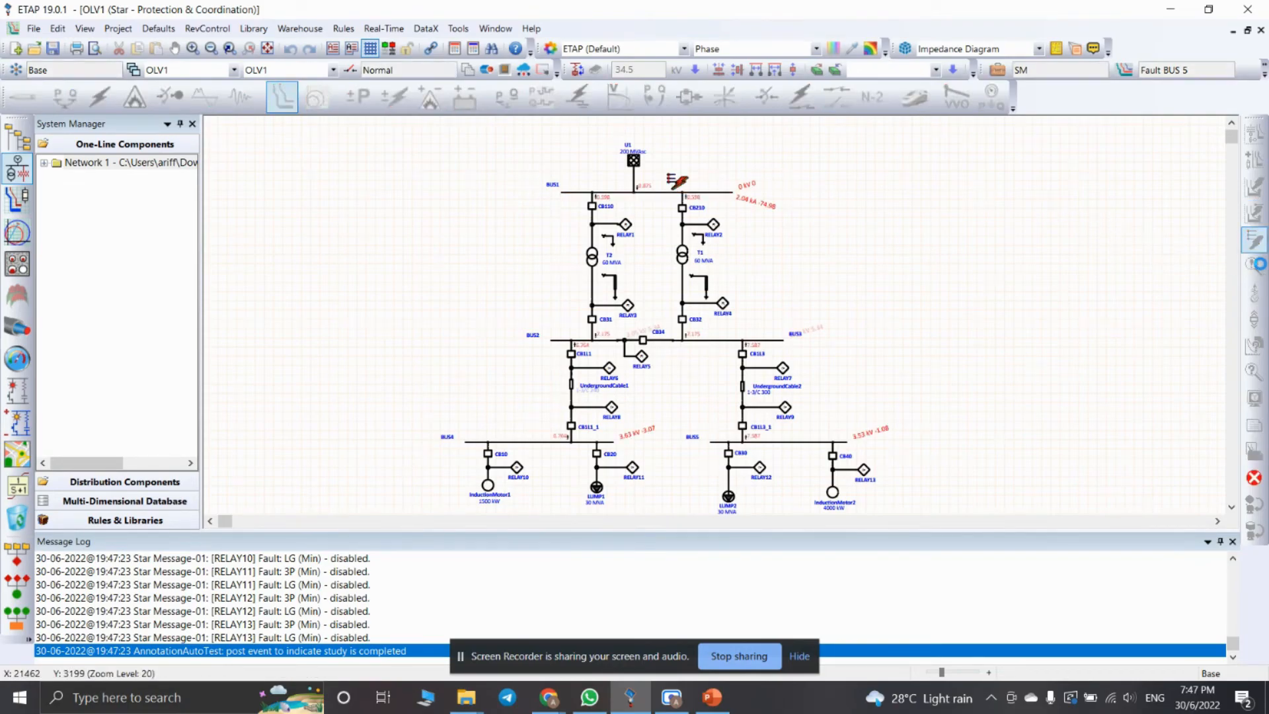
click(1254, 266)
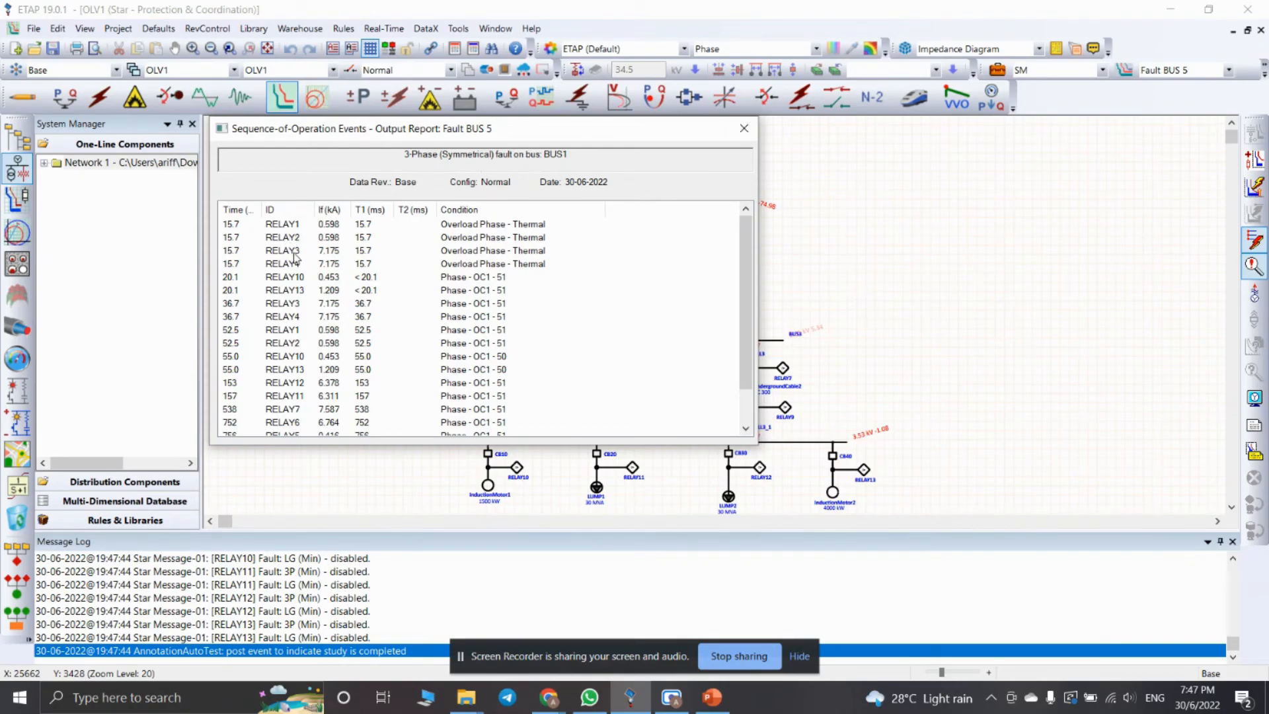
click(745, 130)
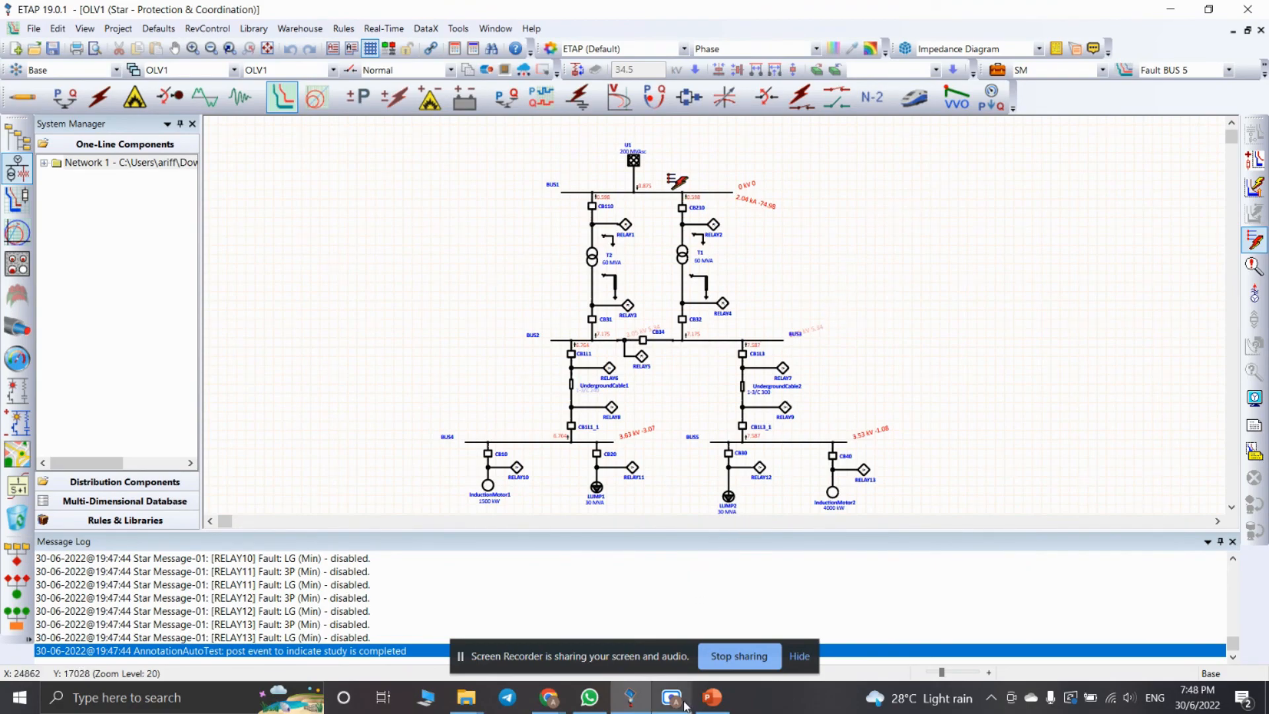
Switch to PowerPoint and show the closing Thank You slide, number 27.
click(711, 697)
click(34, 633)
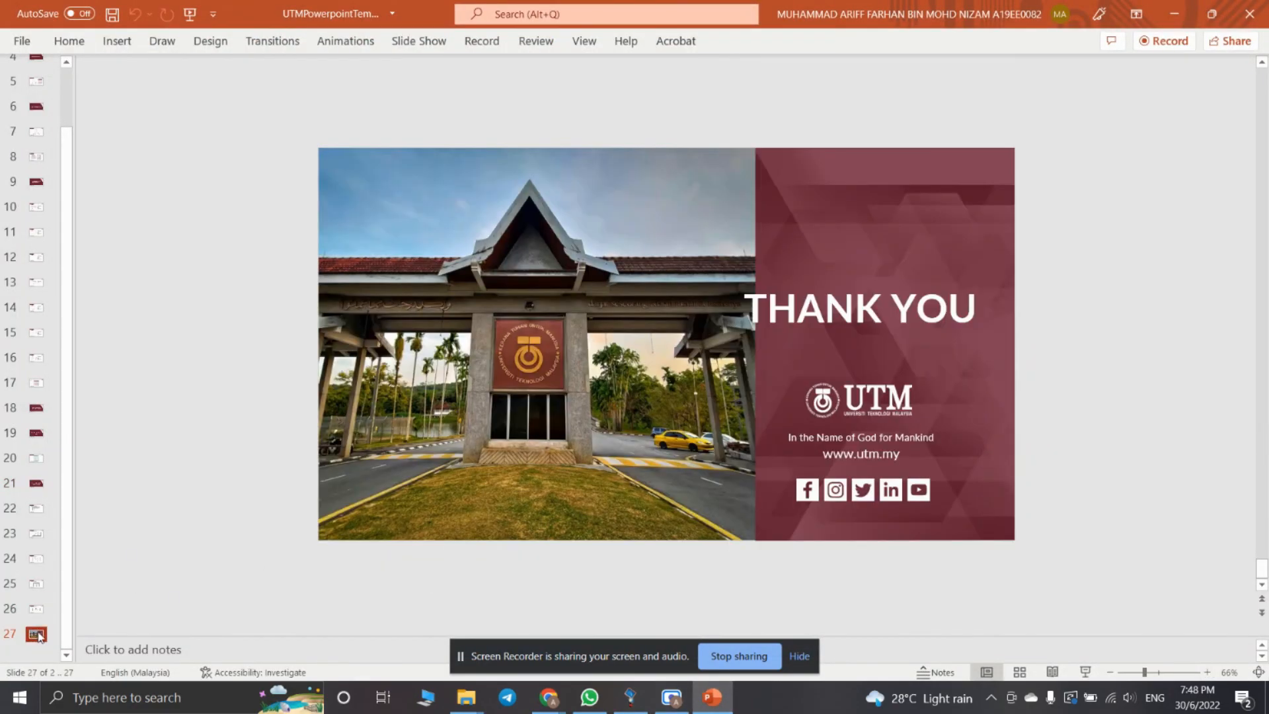